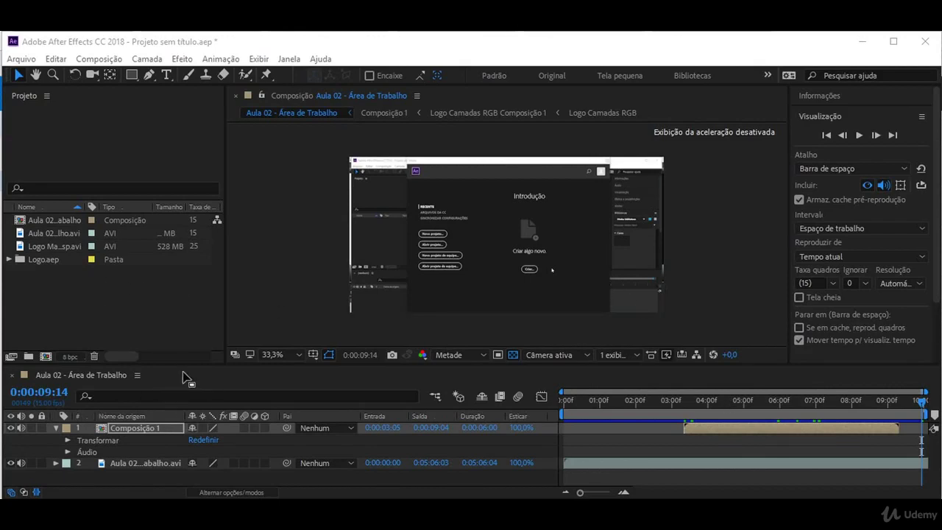
Step: Enlarge the Timeline panel, collapse Composição 1's properties, and select the Aula 02 recording layer
drag(180, 362, 179, 344)
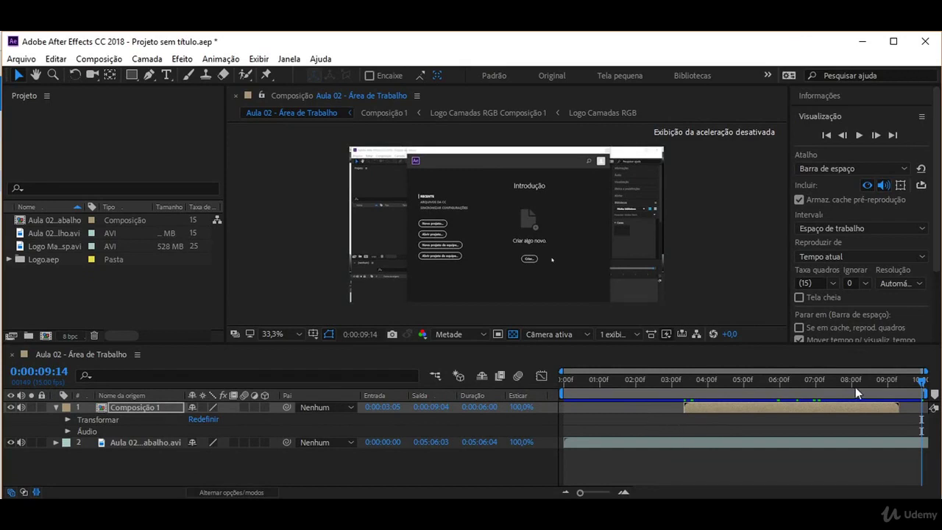
click(56, 407)
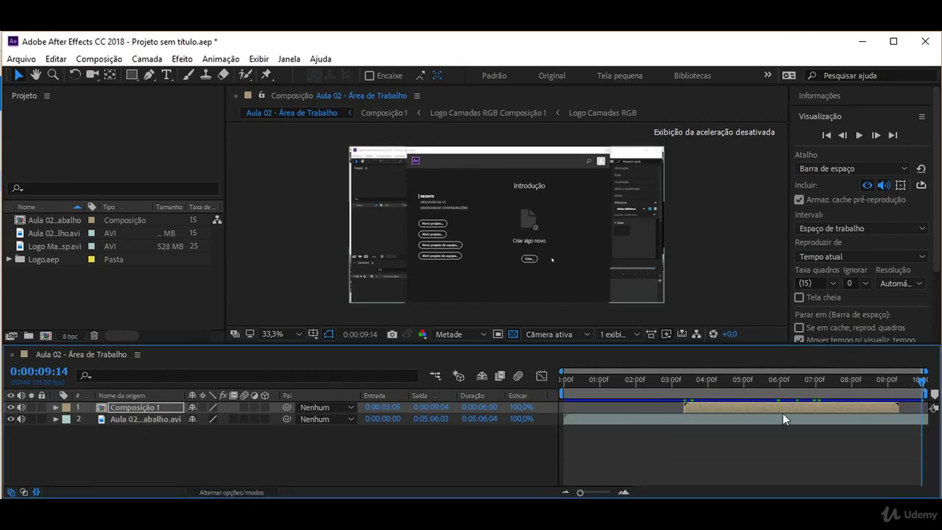
drag(897, 407, 900, 409)
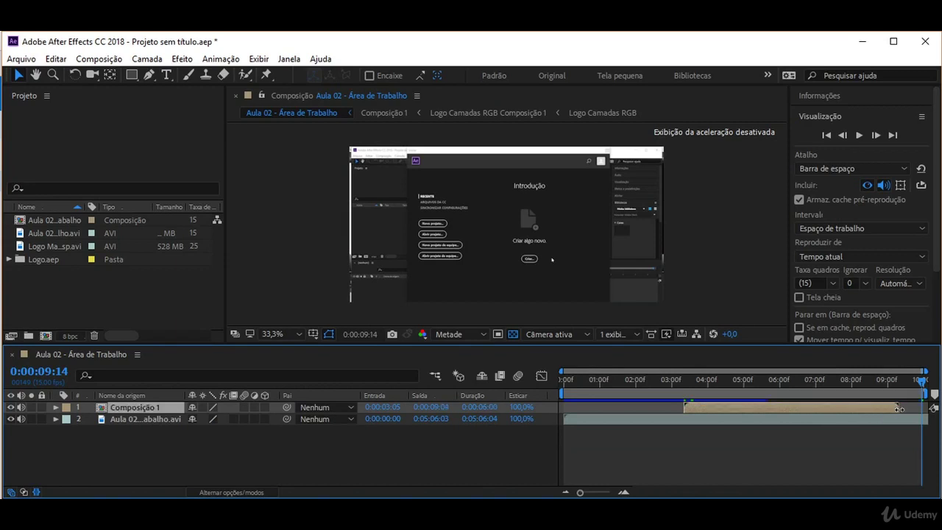
click(795, 418)
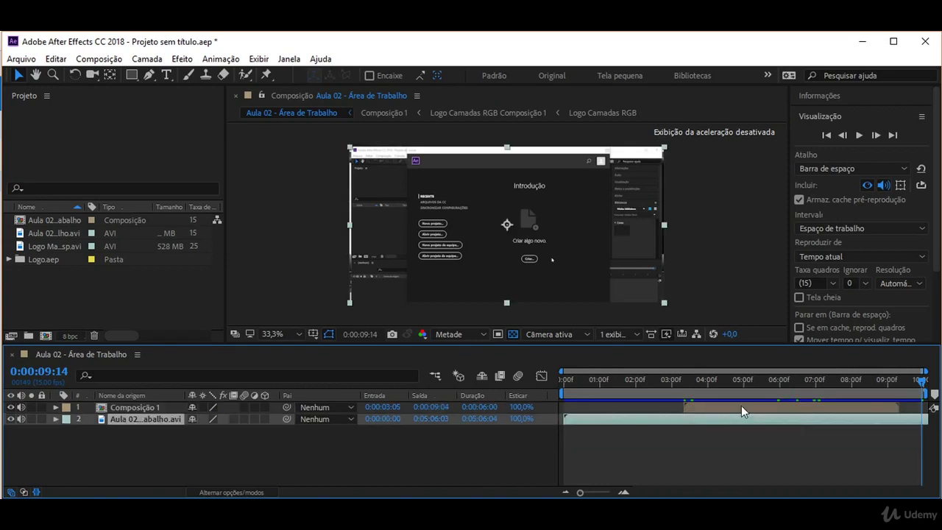
Step: Edit the Duração in Configurações da composição so the composition runs beyond 10 seconds
click(99, 59)
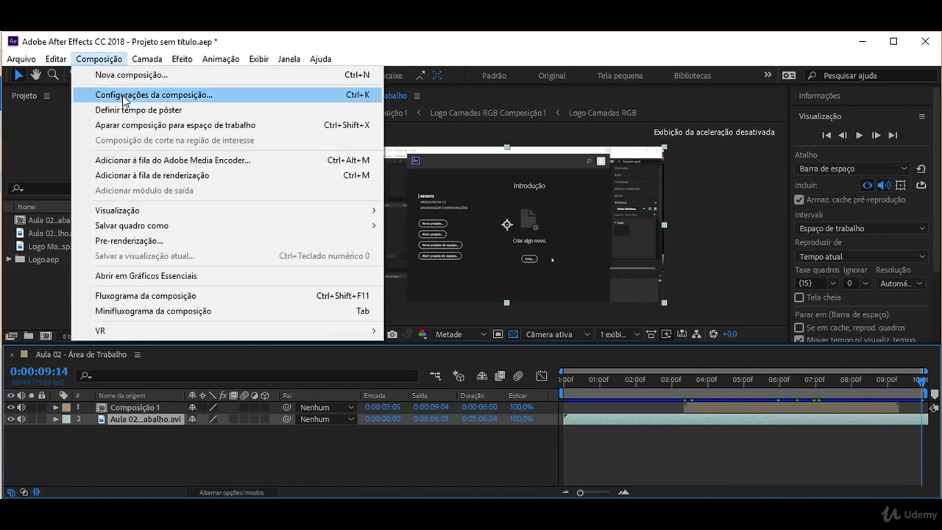
click(124, 101)
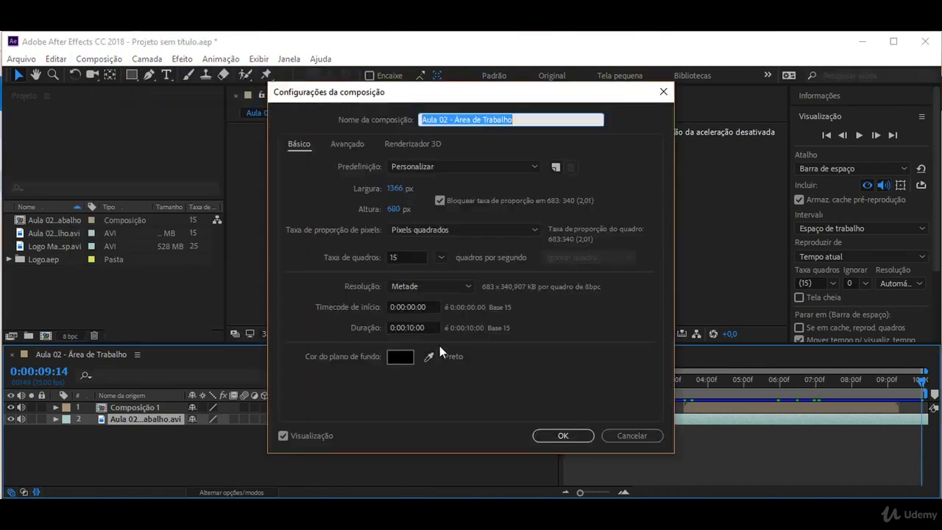
click(409, 328)
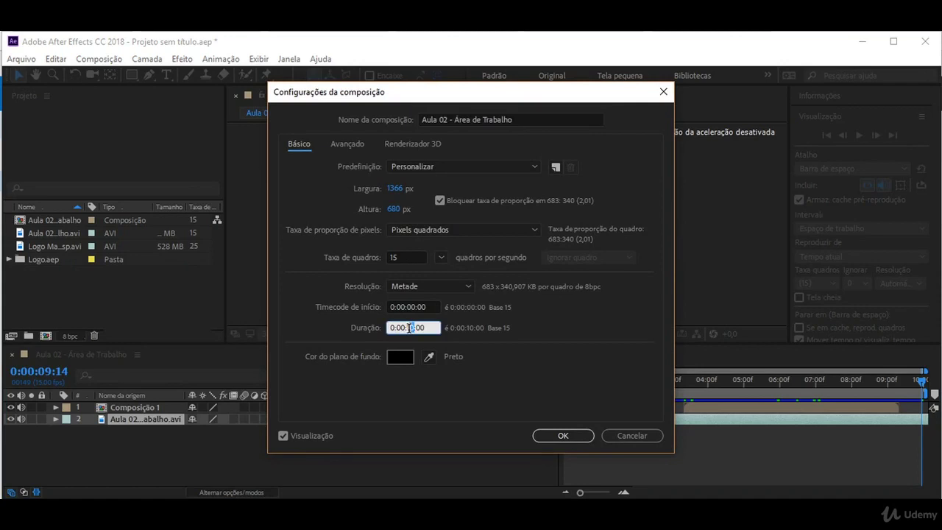
key(BackSpace)
key(BackSpace)
key(BackSpace)
key(Return)
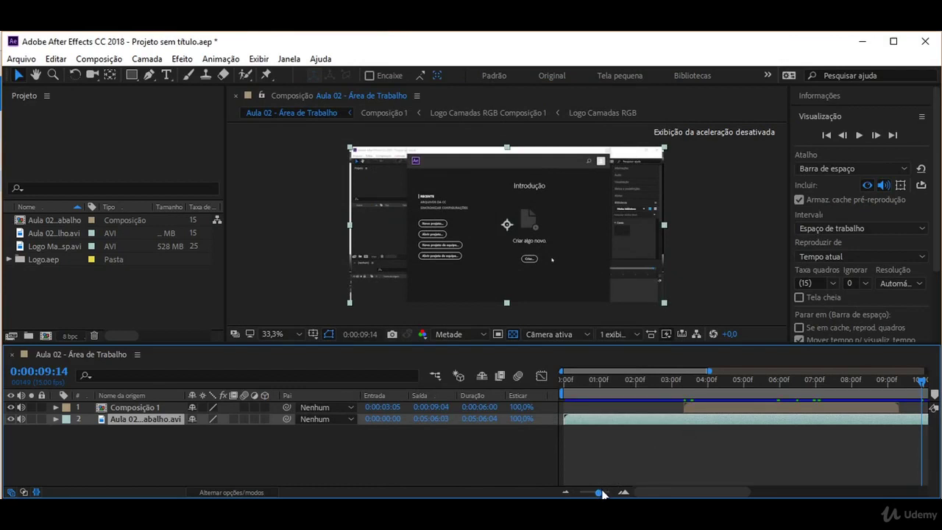
Step: Zoom the timeline out to 25 seconds and set the current time to 0:00:10:00
drag(601, 493, 580, 493)
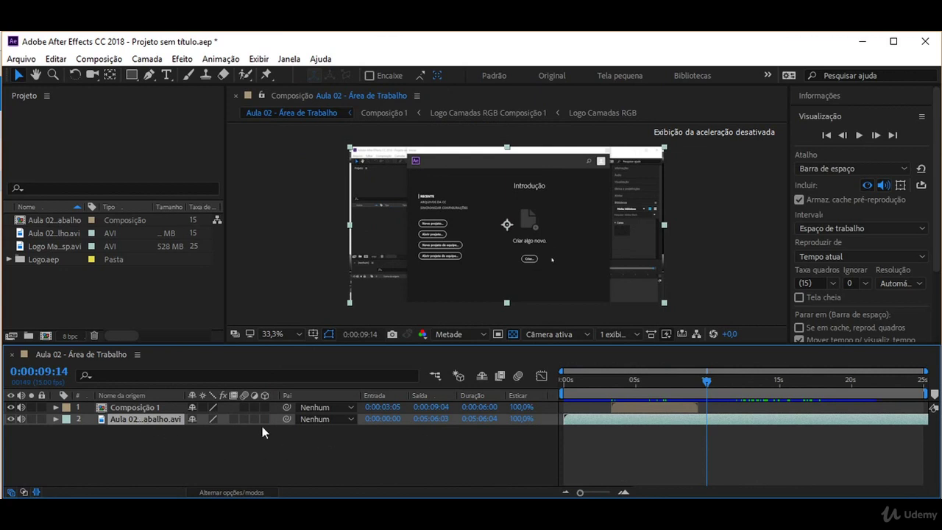
drag(707, 381, 586, 385)
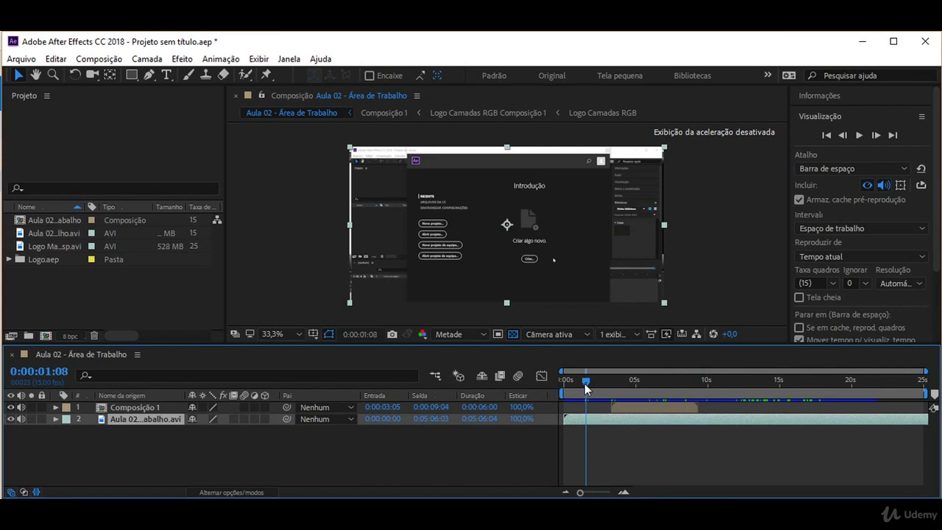
drag(585, 384, 707, 383)
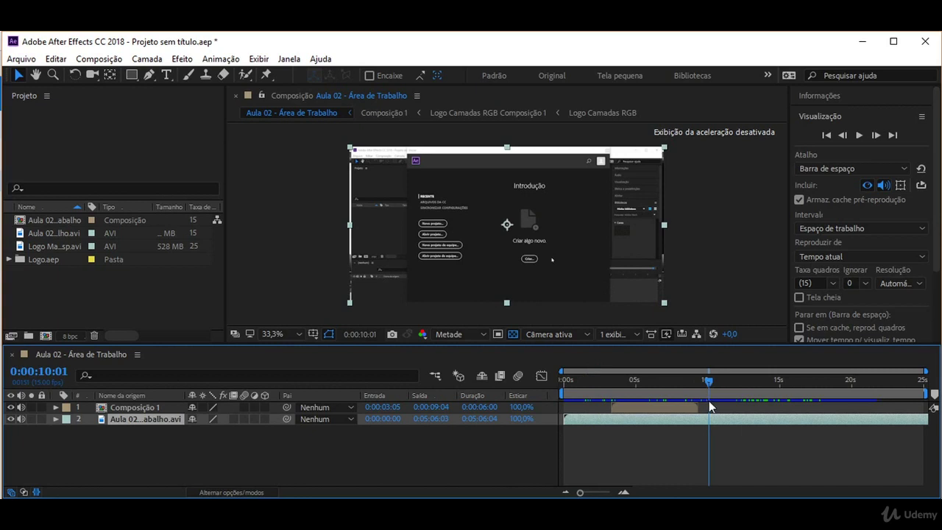
click(66, 374)
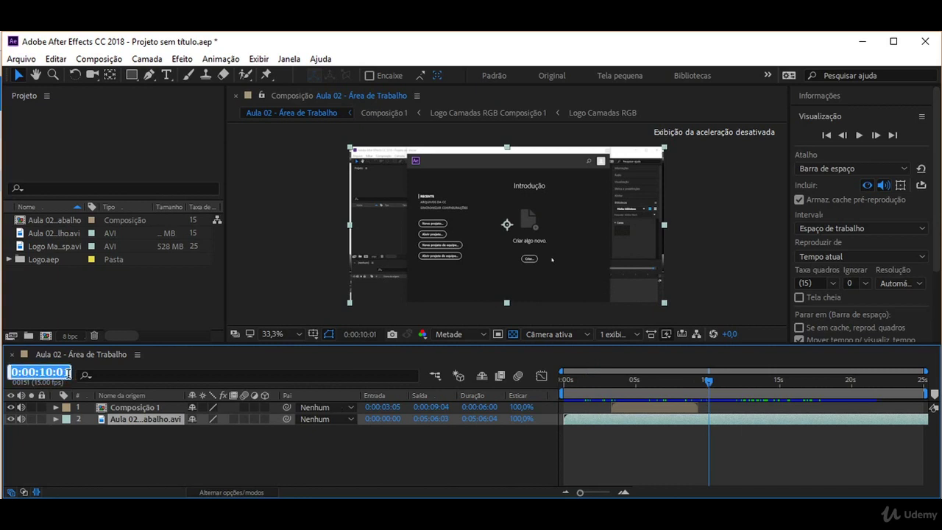
click(66, 372)
text(0)
key(Return)
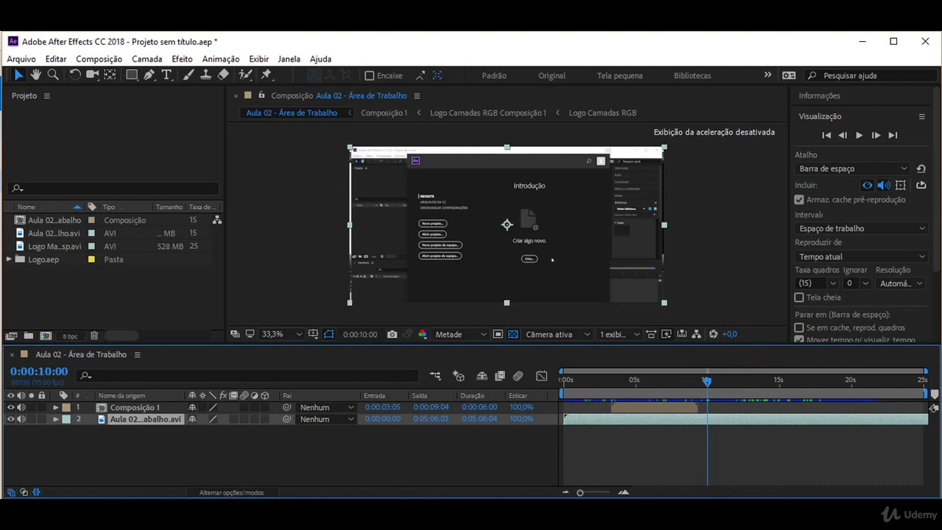
click(773, 497)
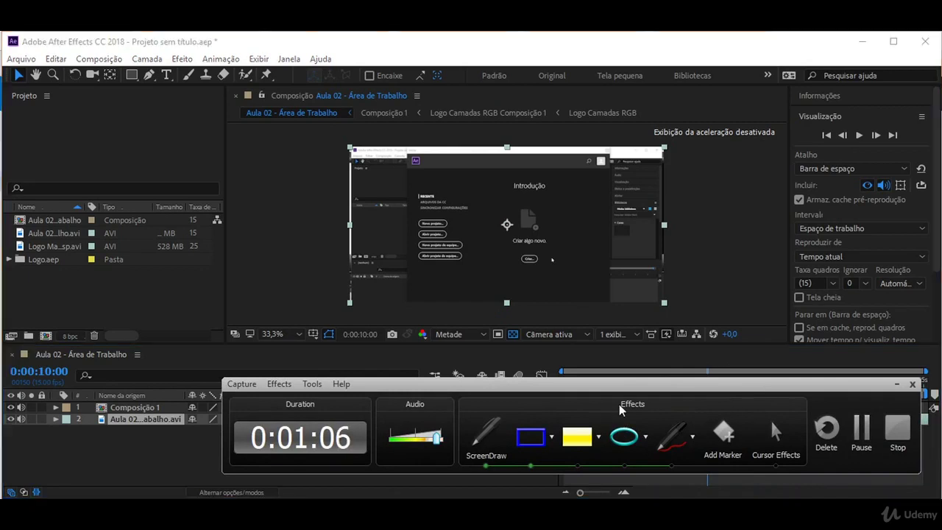
Step: Toggle the Camtasia ScreenDraw tools and drag the recorder toolbar down off the timeline
key(ctrl+shift+d)
key(ctrl+shift+d)
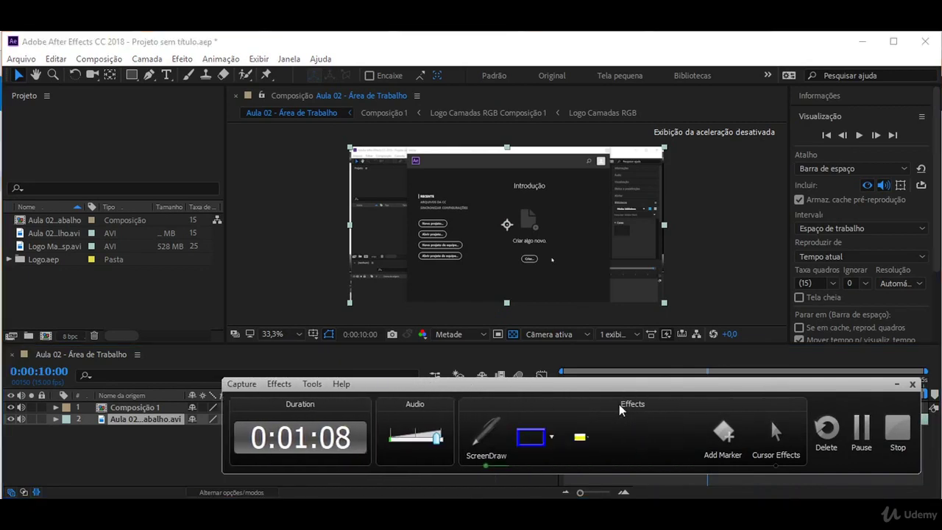
key(ctrl+shift+d)
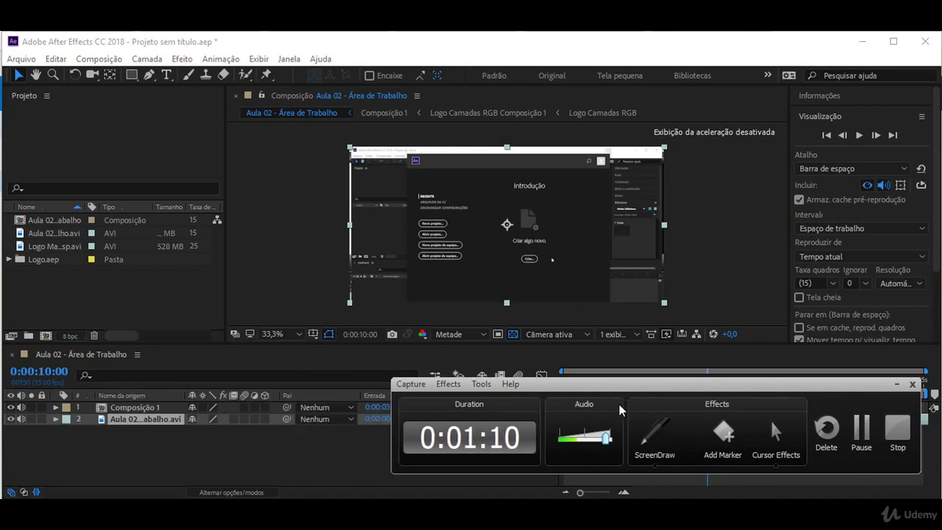
drag(707, 395, 705, 529)
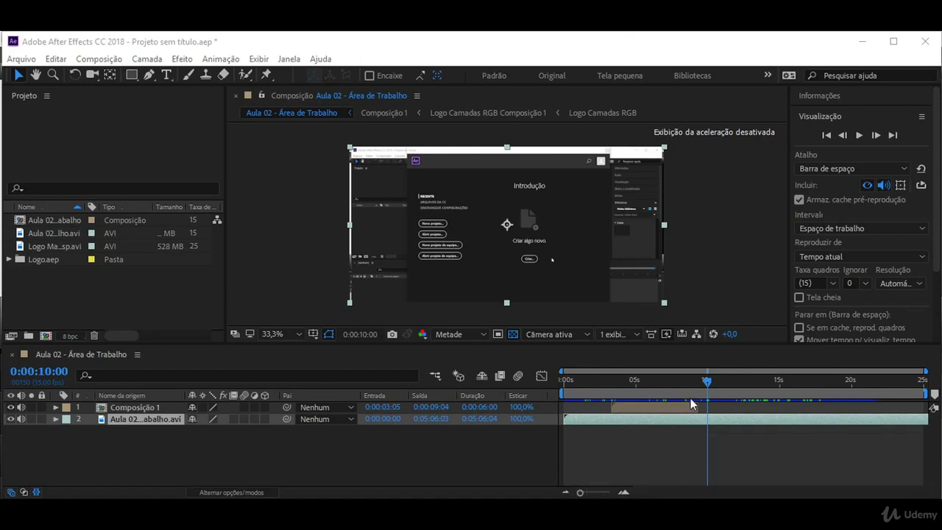
Step: Split the Aula 02 recording layer at 0:00:10:00 with Editar > Dividir camada
click(56, 60)
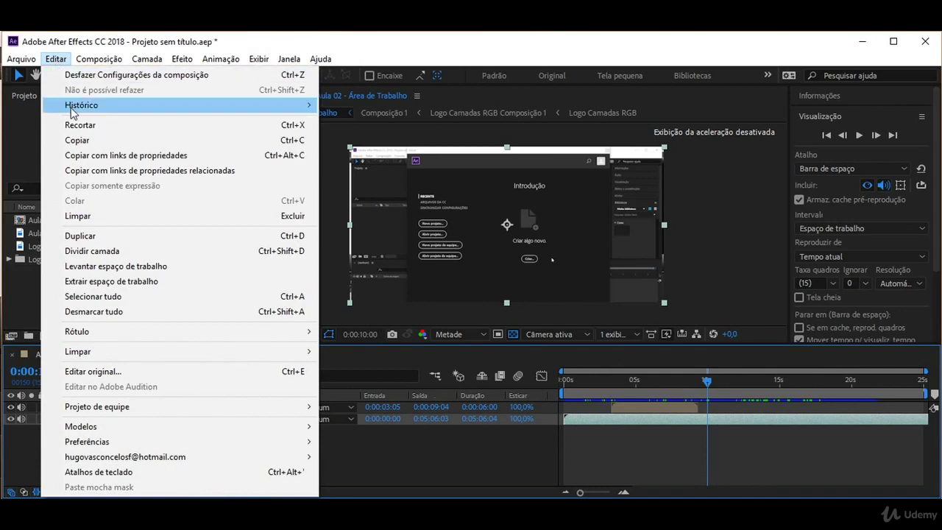
click(115, 253)
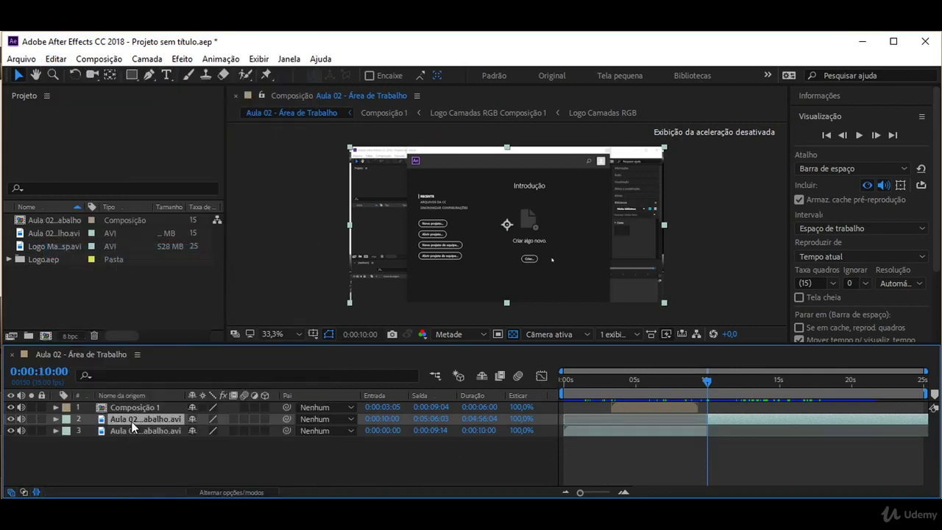
Step: Select the second recording piece and move the current time to 0:00:15:00
click(657, 434)
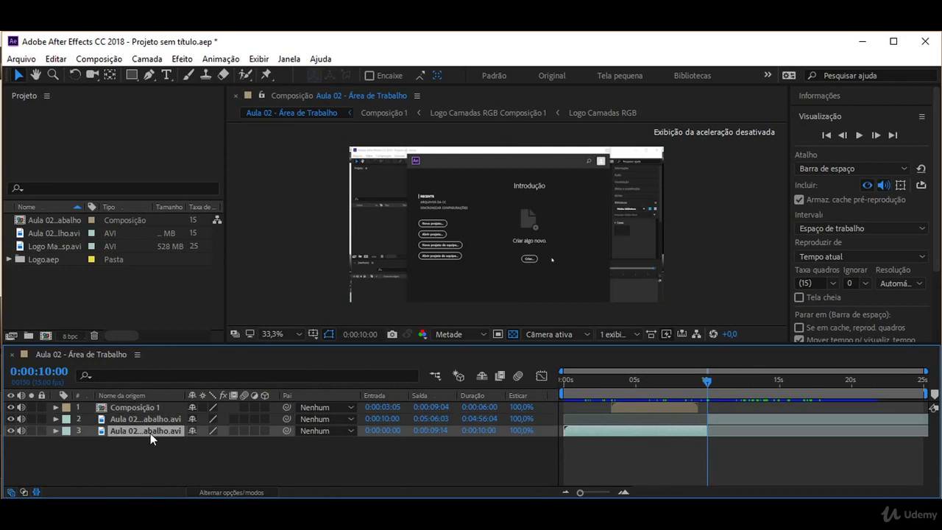
click(725, 421)
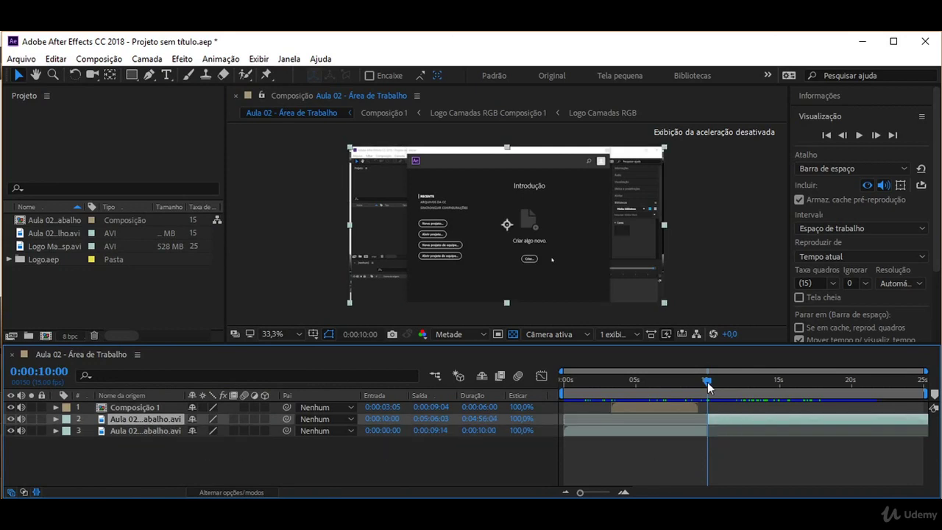
mouse_move(706, 380)
mouse_down()
mouse_move(684, 380)
mouse_move(707, 380)
mouse_up()
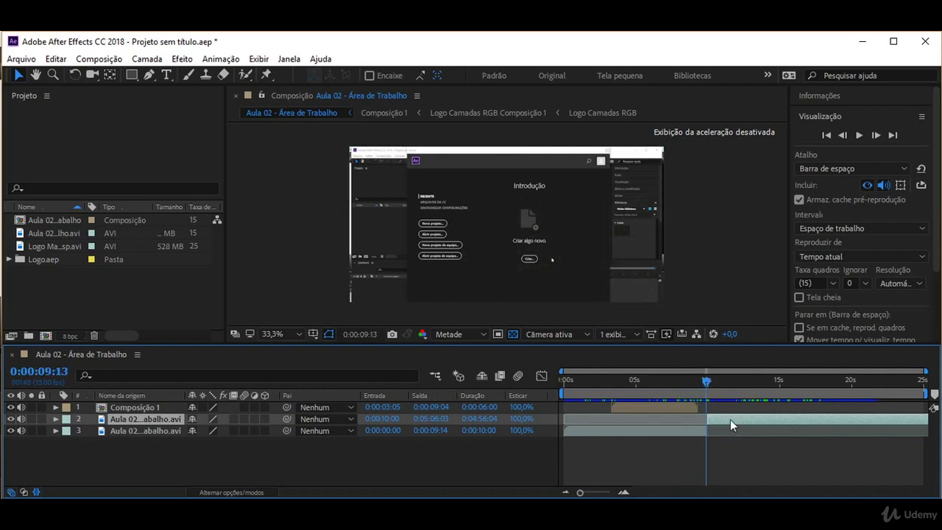
drag(706, 382, 781, 388)
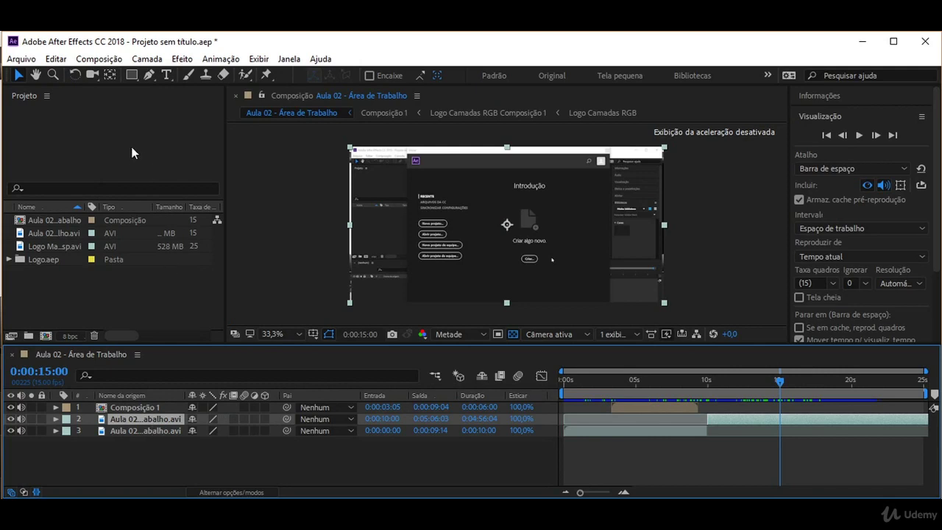
Step: Split the later piece again at 0:00:15:00, then select the middle piece, layer 3
click(50, 62)
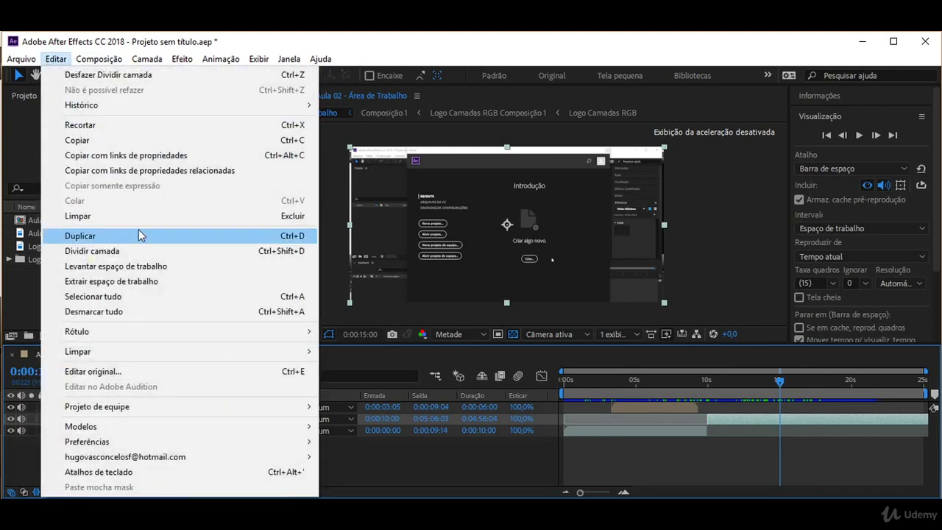
click(270, 254)
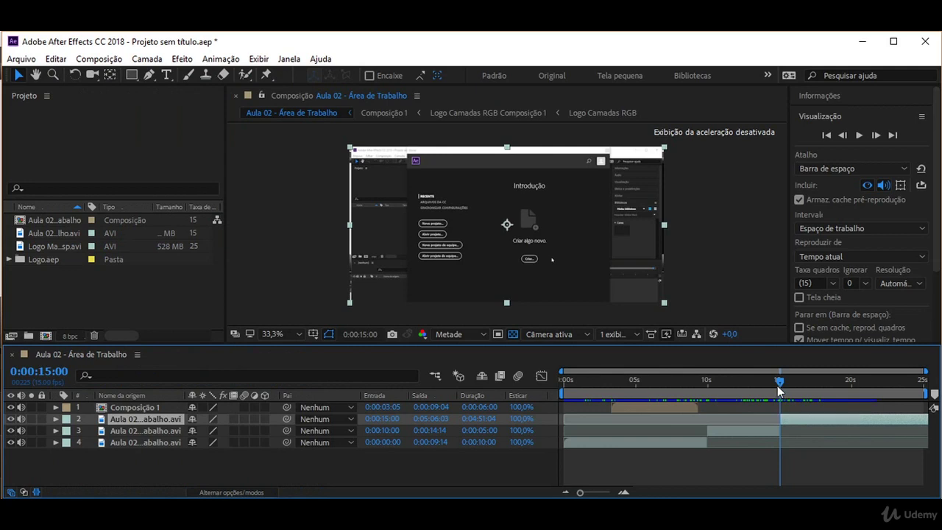
drag(779, 390, 725, 388)
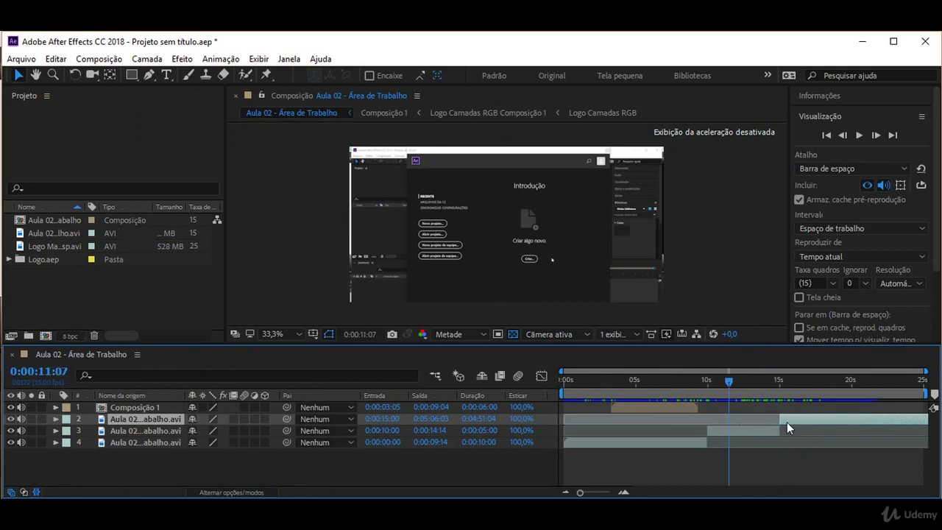
click(758, 432)
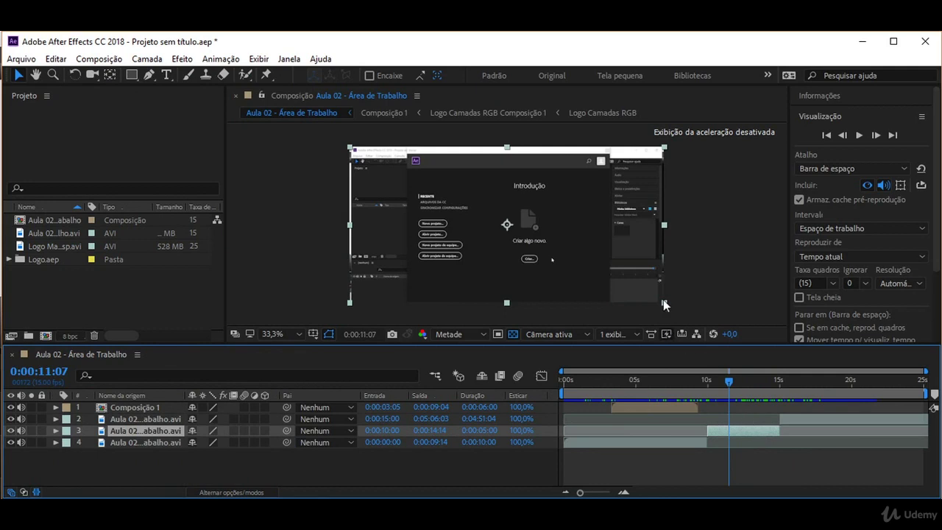
Step: Scale layer 3's Transformar > Escala down to 82,0 % and collapse the layer
click(56, 431)
click(67, 444)
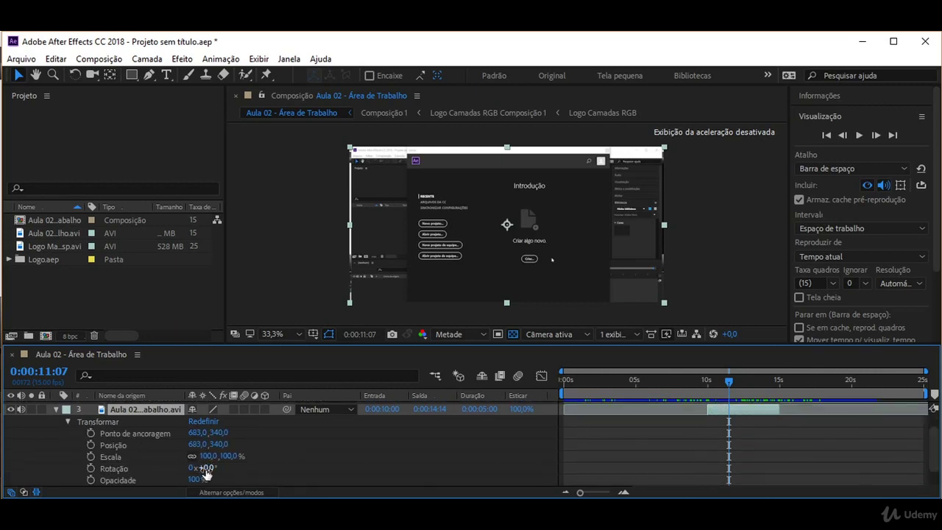
drag(210, 456, 190, 457)
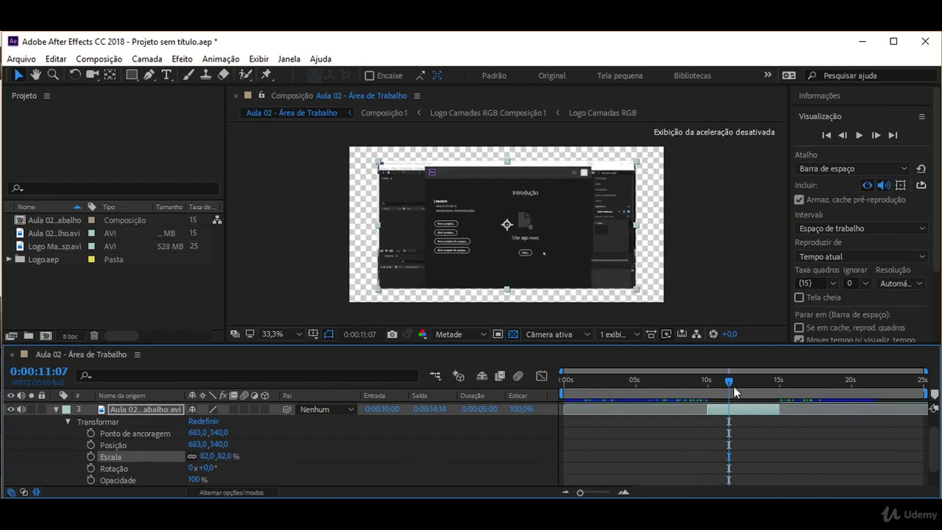
drag(732, 383, 673, 384)
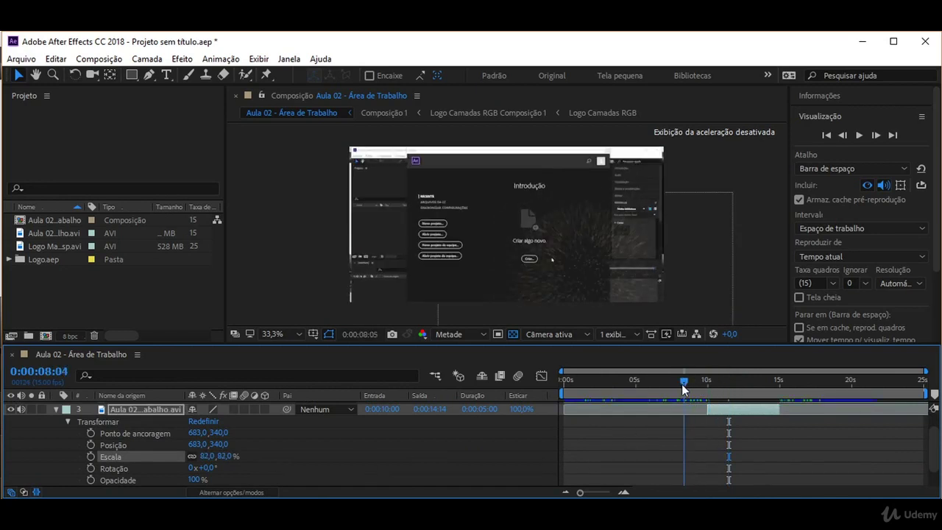
click(55, 409)
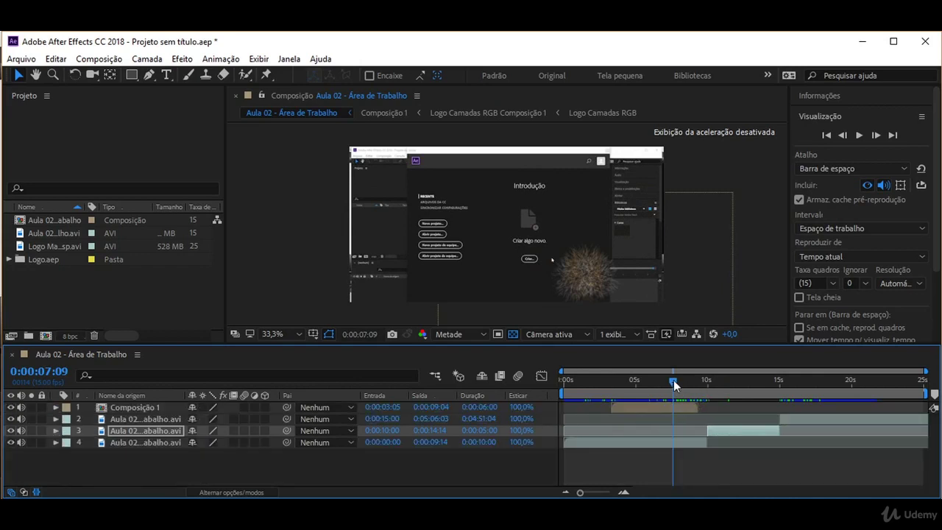
drag(674, 380, 800, 389)
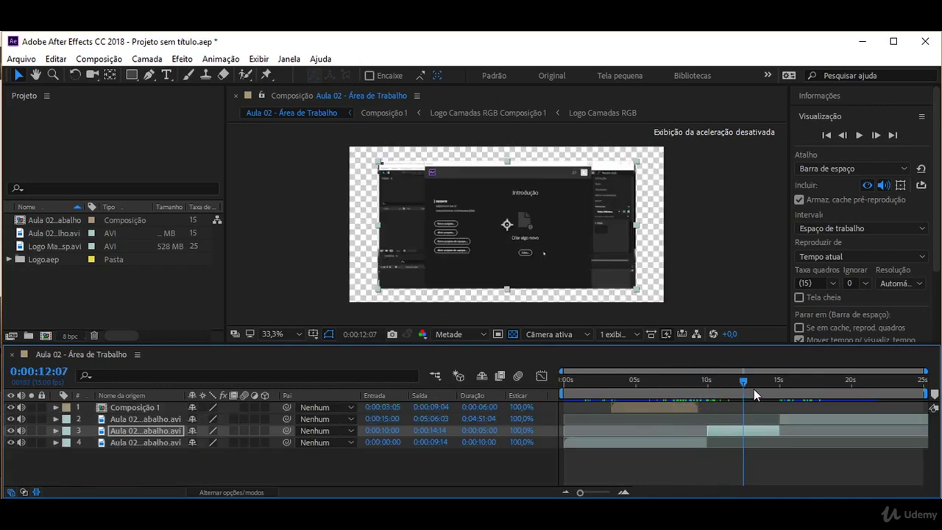
drag(692, 392, 668, 393)
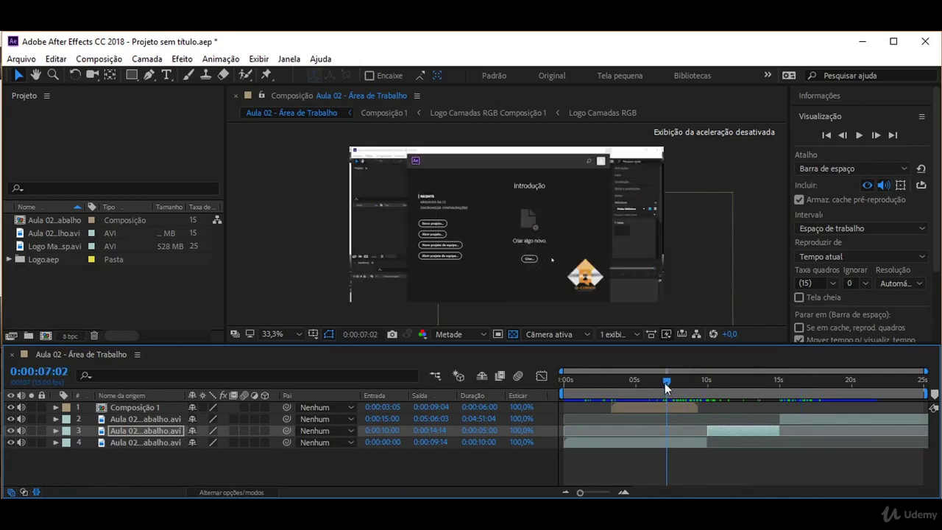
mouse_move(667, 382)
mouse_down()
mouse_move(624, 382)
mouse_move(784, 393)
mouse_up()
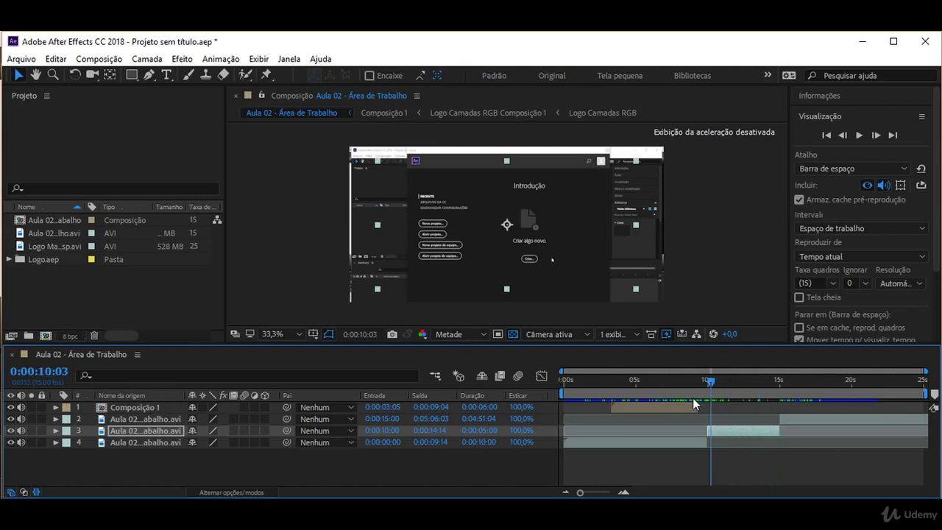
mouse_move(785, 392)
mouse_down()
mouse_move(729, 396)
mouse_move(703, 416)
mouse_move(709, 430)
mouse_move(721, 428)
mouse_up()
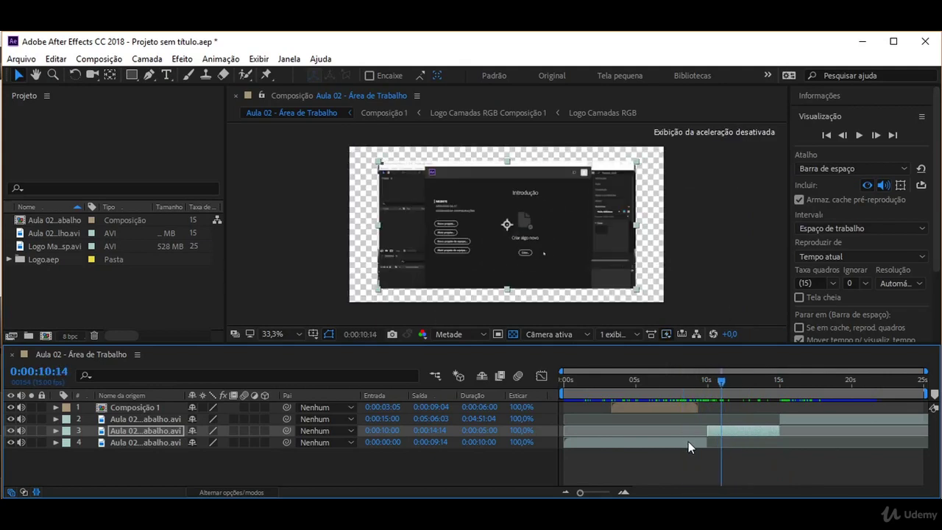
click(734, 430)
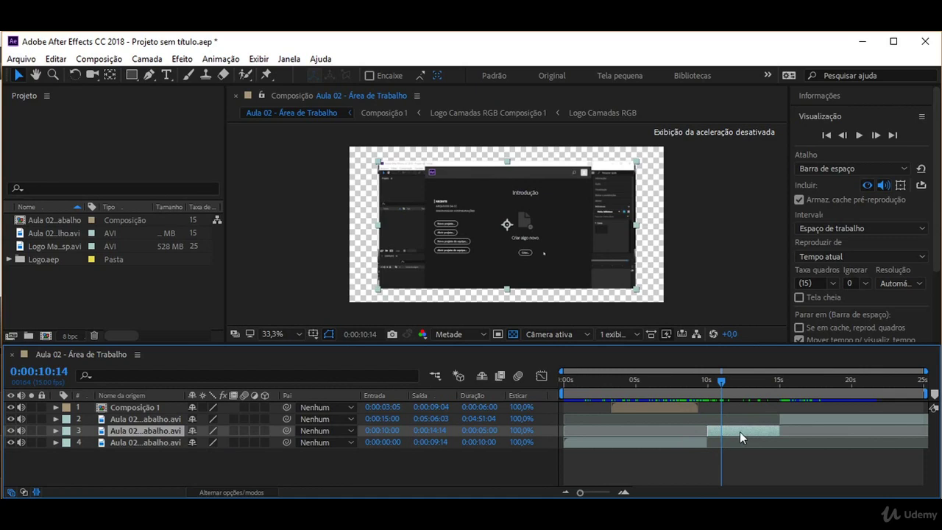
Step: Apply Efeito > Transição > Abertura da íris to layer 3
click(182, 58)
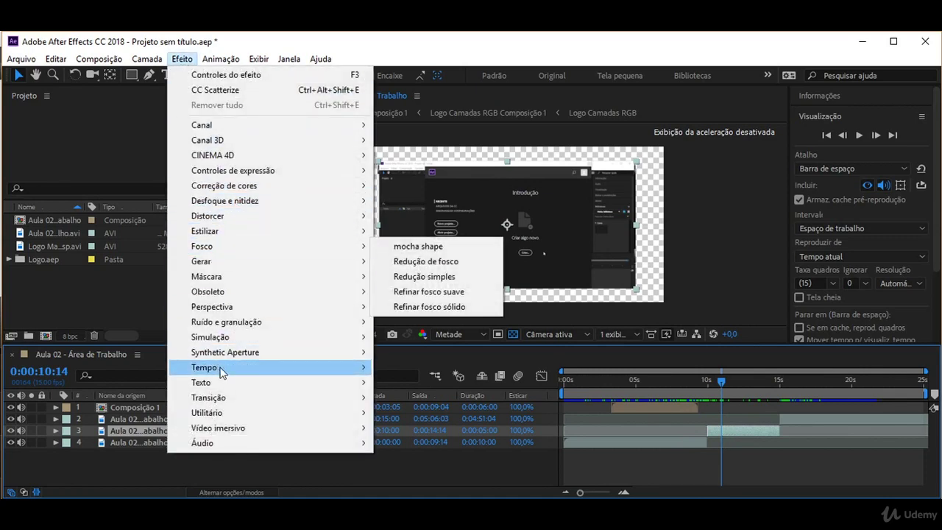
mouse_move(233, 398)
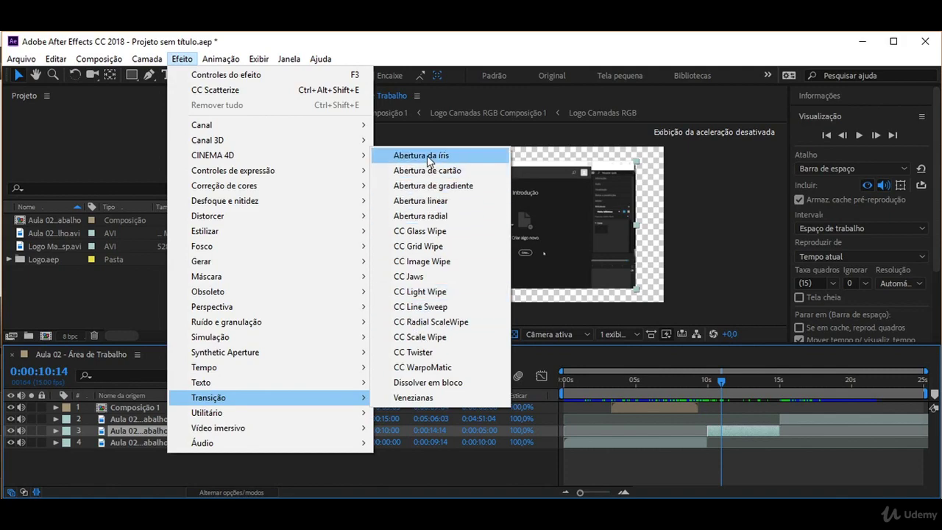
click(429, 155)
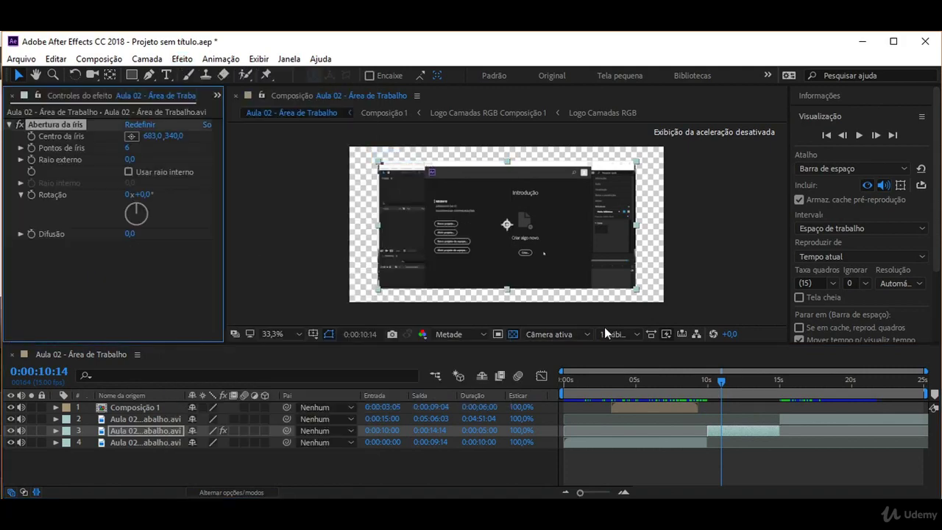
Step: Give Abertura da íris 10 iris points and outer radius 55,0, checking around 10 seconds
drag(712, 380, 709, 382)
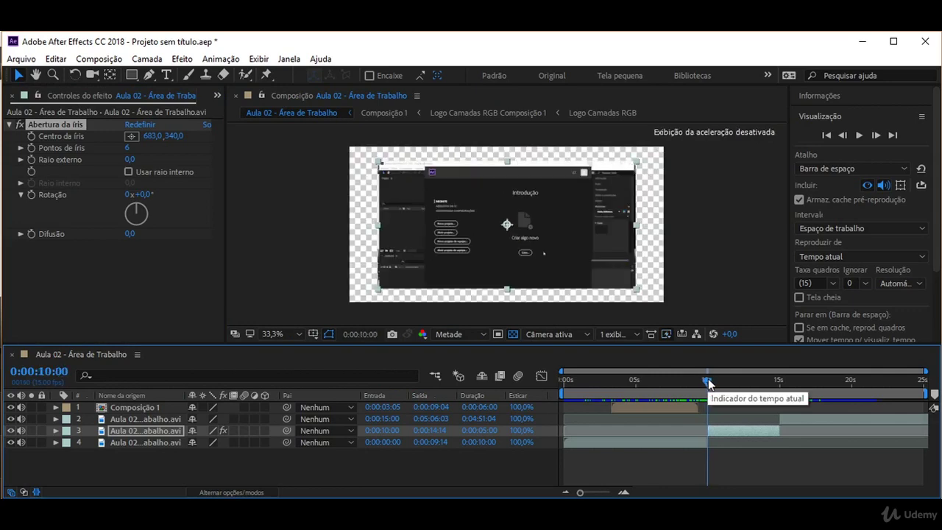
drag(712, 379, 716, 379)
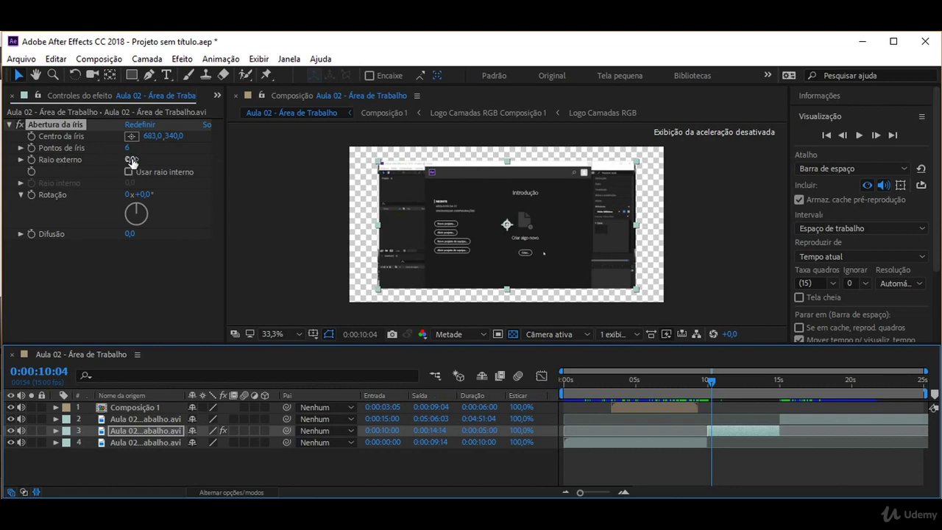
drag(131, 160, 158, 159)
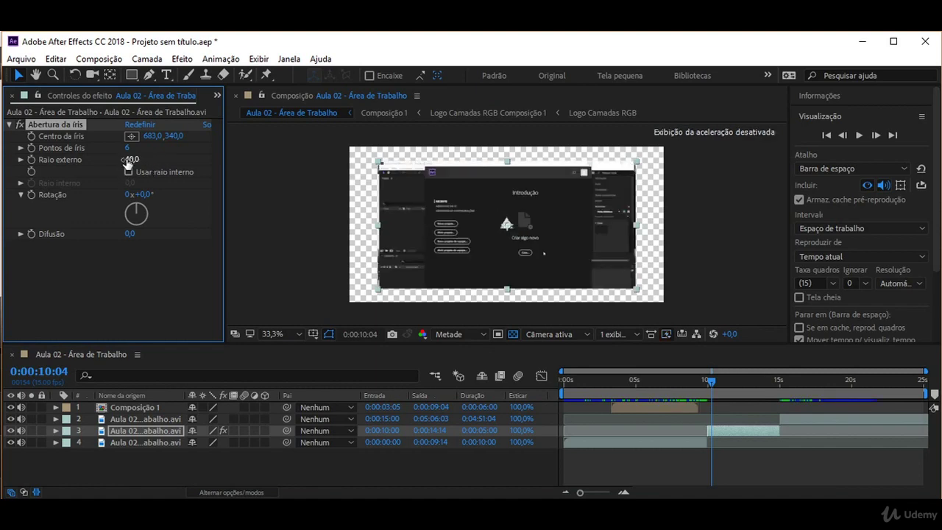
drag(126, 160, 138, 160)
drag(127, 148, 130, 148)
drag(715, 390, 715, 389)
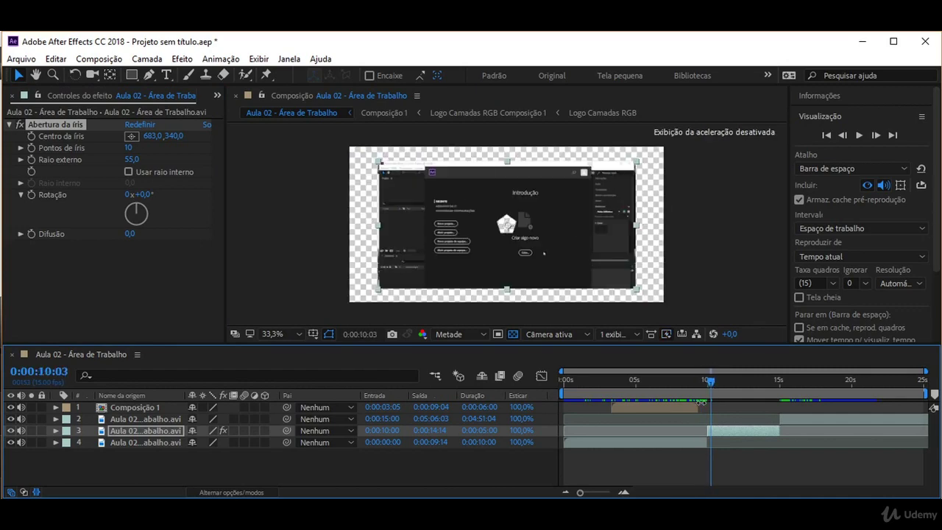
mouse_move(711, 380)
mouse_down()
mouse_move(781, 392)
mouse_move(765, 398)
mouse_up()
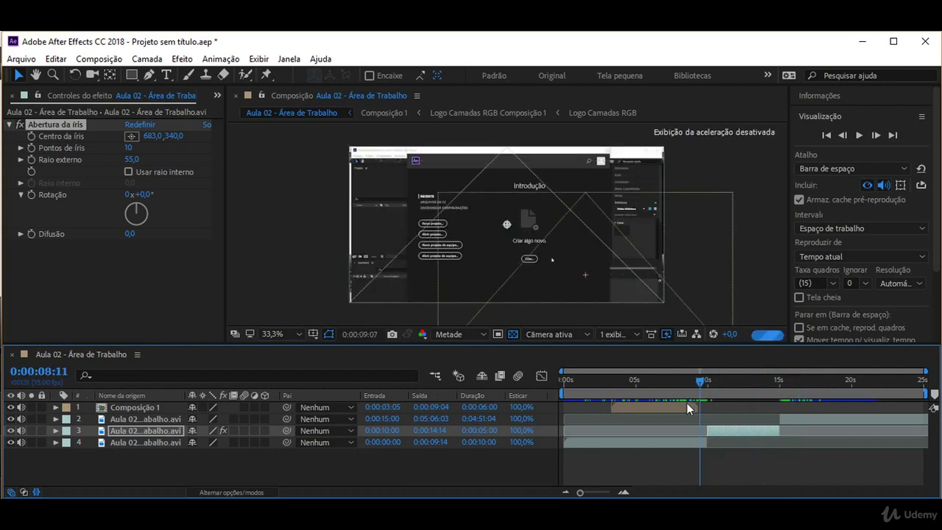
Step: Preview the composition, then at 0:00:11:09 give the iris 12 points and outer radius 176,0
drag(764, 398, 685, 403)
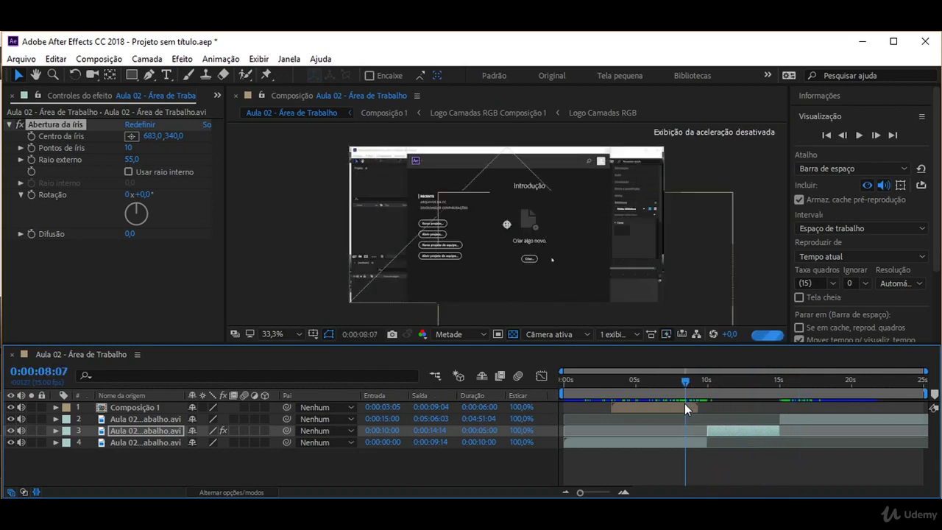
click(859, 136)
click(722, 390)
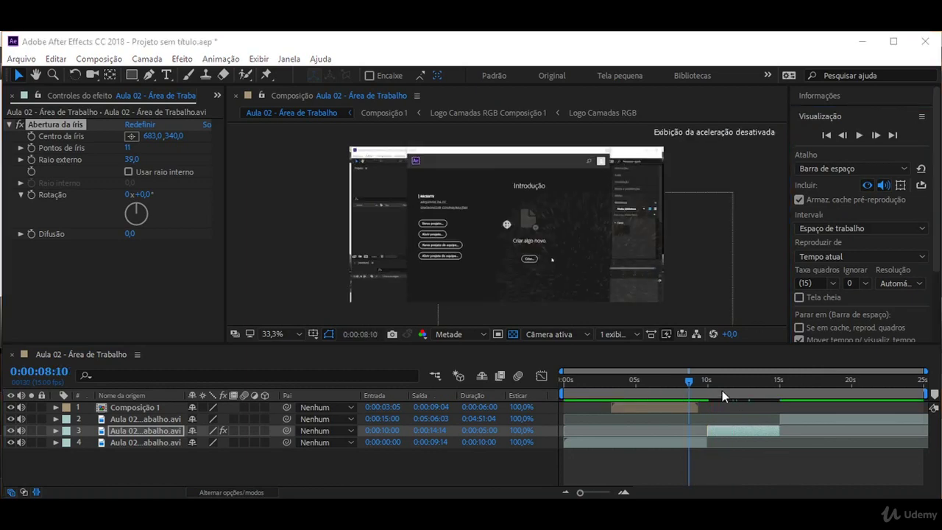
drag(686, 380, 729, 382)
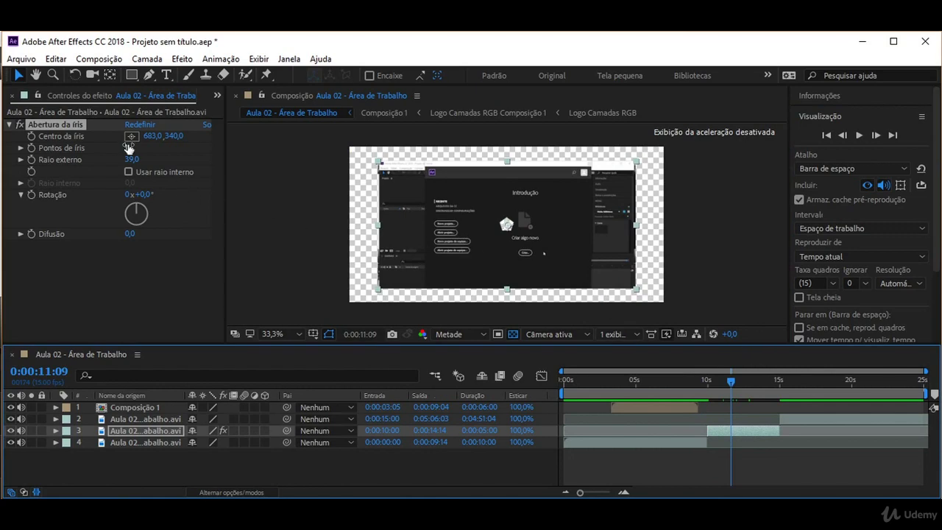
mouse_move(130, 150)
mouse_down()
mouse_move(171, 163)
mouse_move(228, 164)
mouse_up()
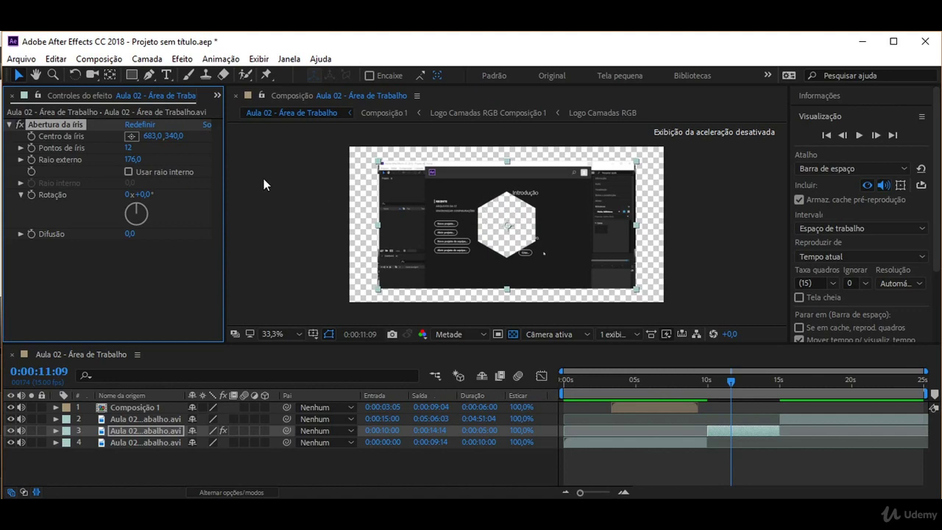
Step: Change the Iris Wipe to 16 points with outer radius 0,0, then review from 0:00:09:05
mouse_move(129, 148)
mouse_down()
mouse_move(421, 167)
mouse_move(656, 219)
mouse_move(96, 243)
mouse_up()
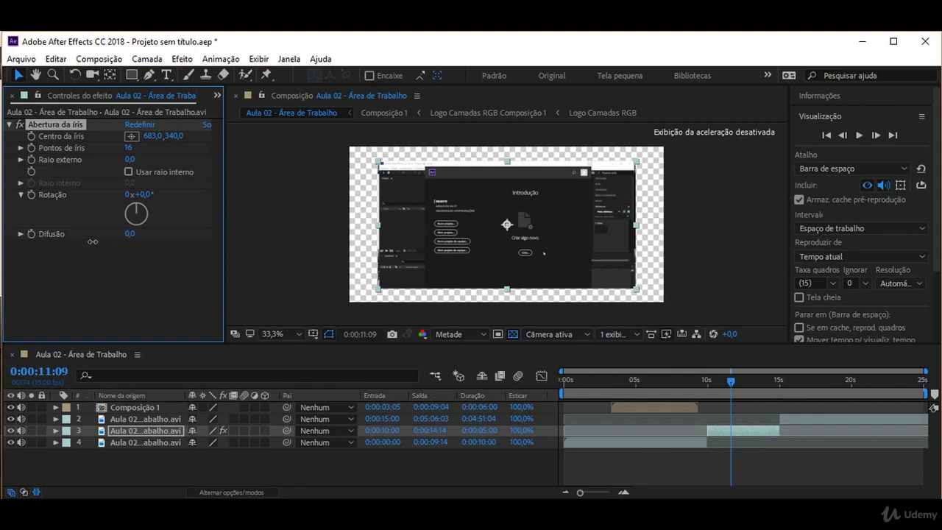
drag(700, 388, 700, 394)
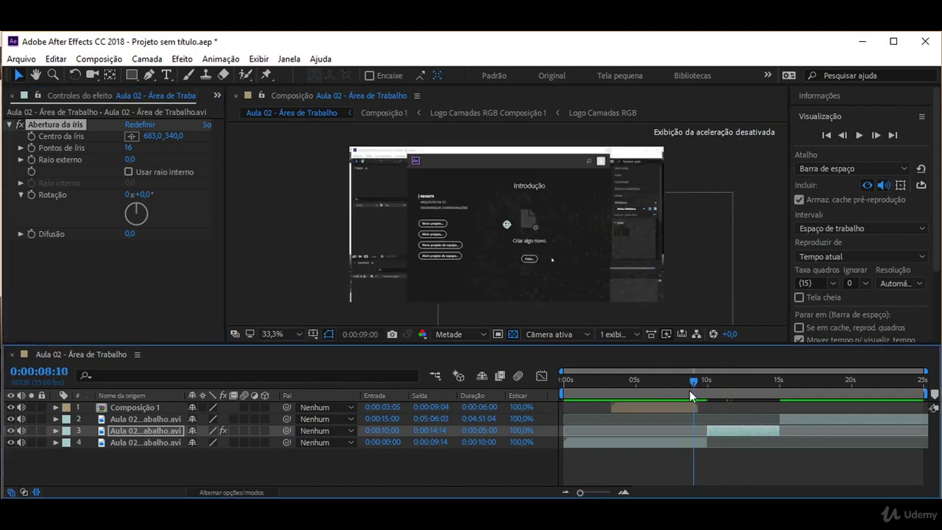